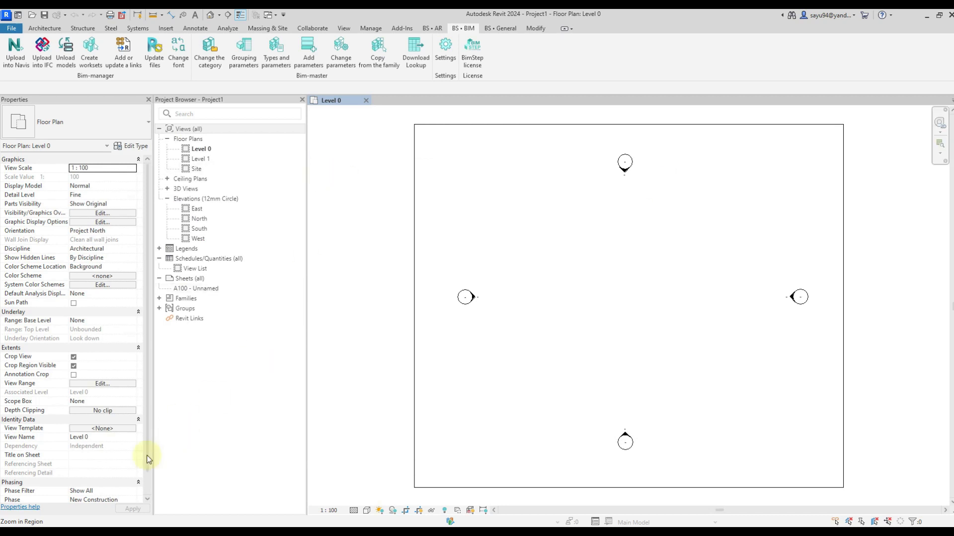
# Switch to the WorkProject folder in File Explorer and open the workbook Export to IFC.xlsx in a maximized Excel window.
pyautogui.hotkey('alt', 'Tab')
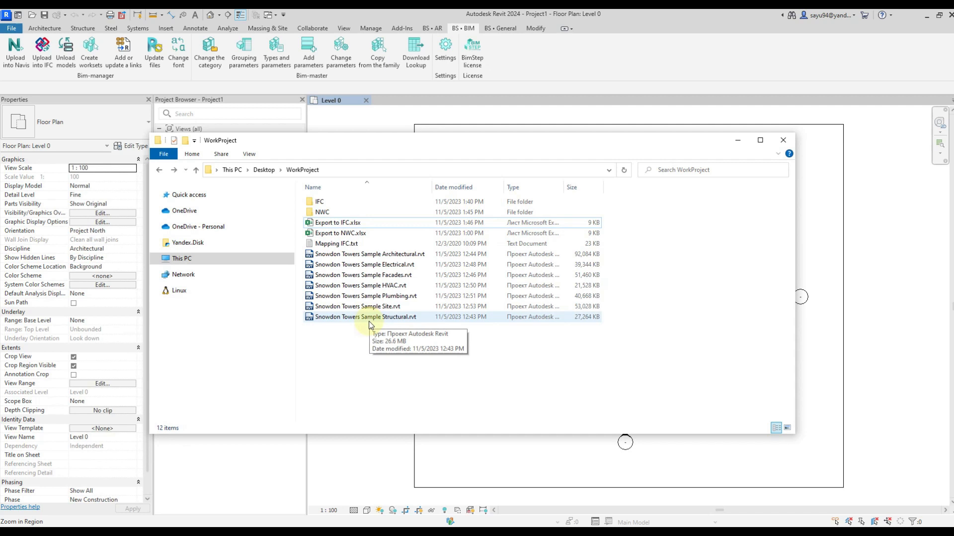
pyautogui.moveTo(425, 347); pyautogui.dragTo(346, 259)
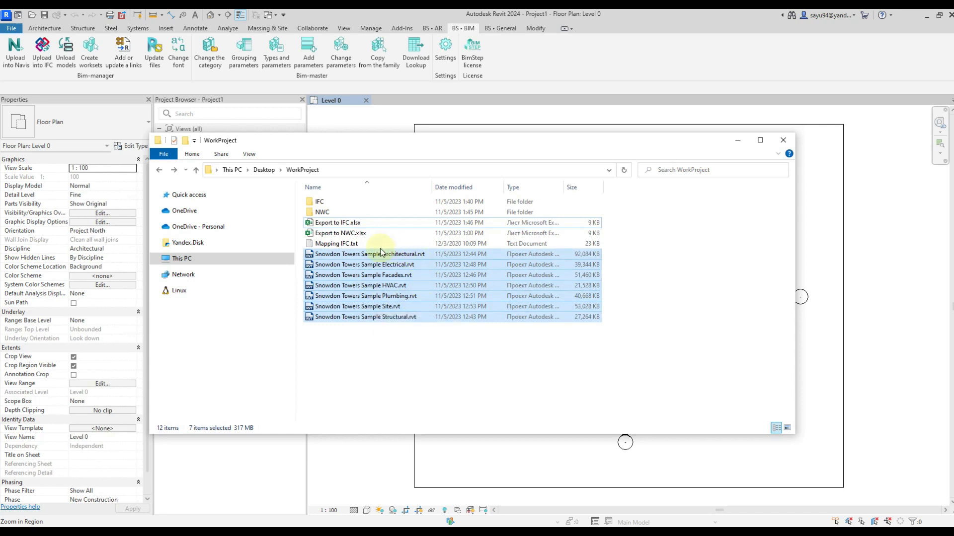
pyautogui.click(388, 351)
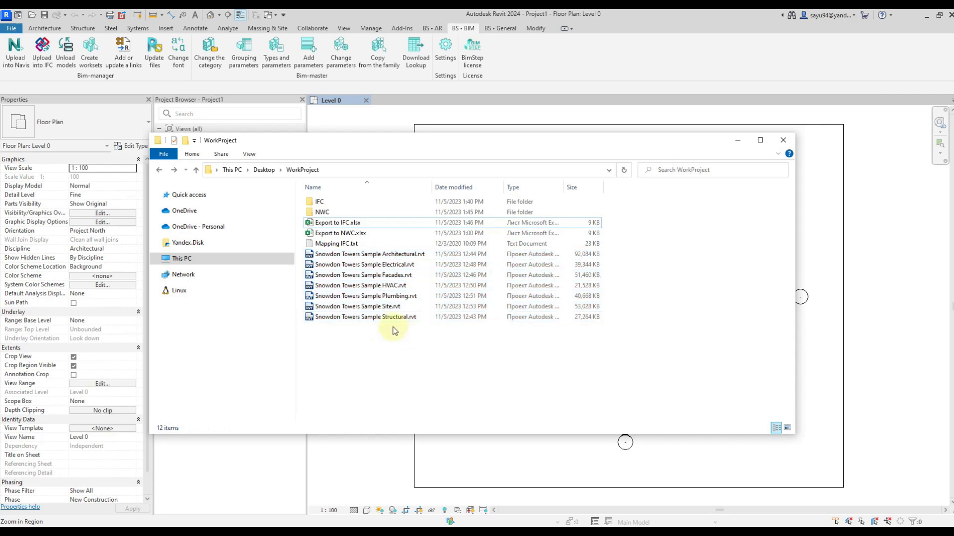
pyautogui.click(346, 226)
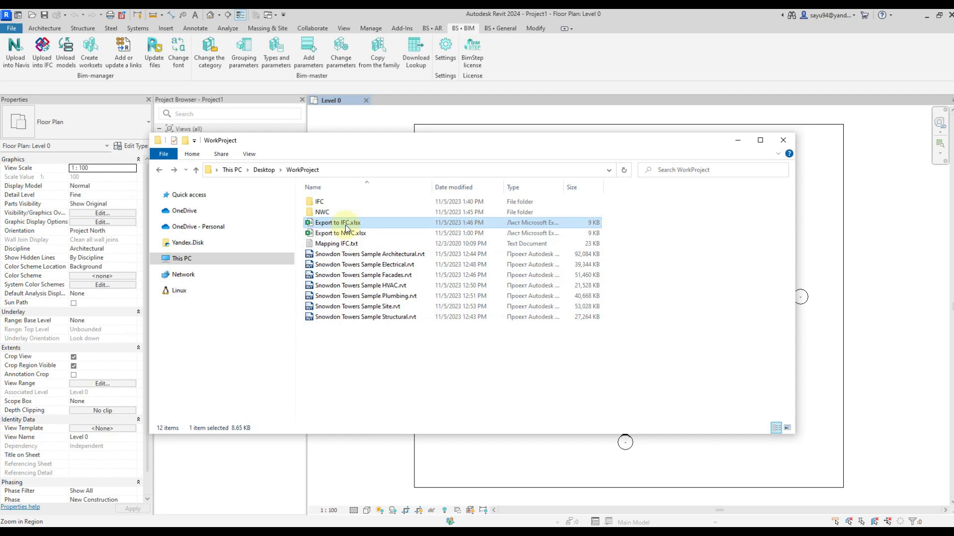
pyautogui.doubleClick(347, 226)
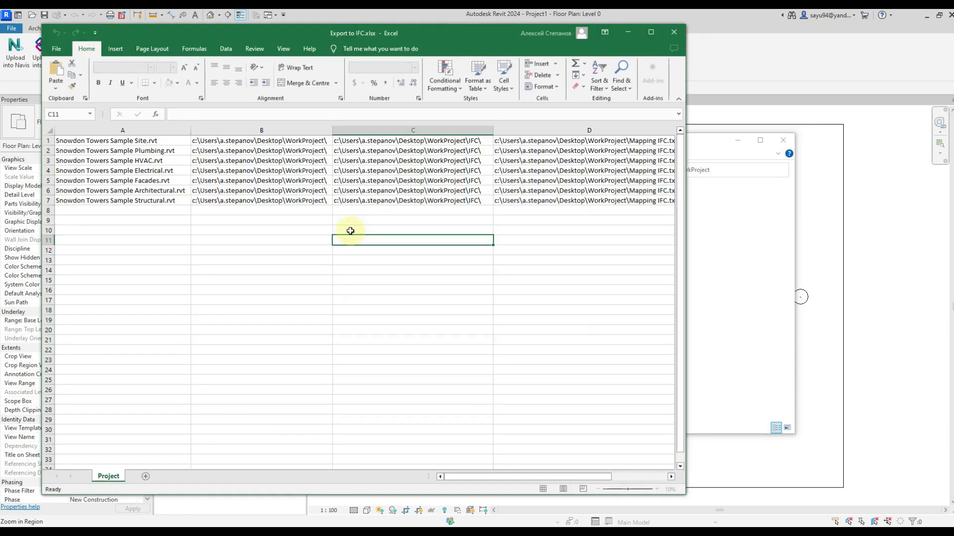
pyautogui.click(651, 33)
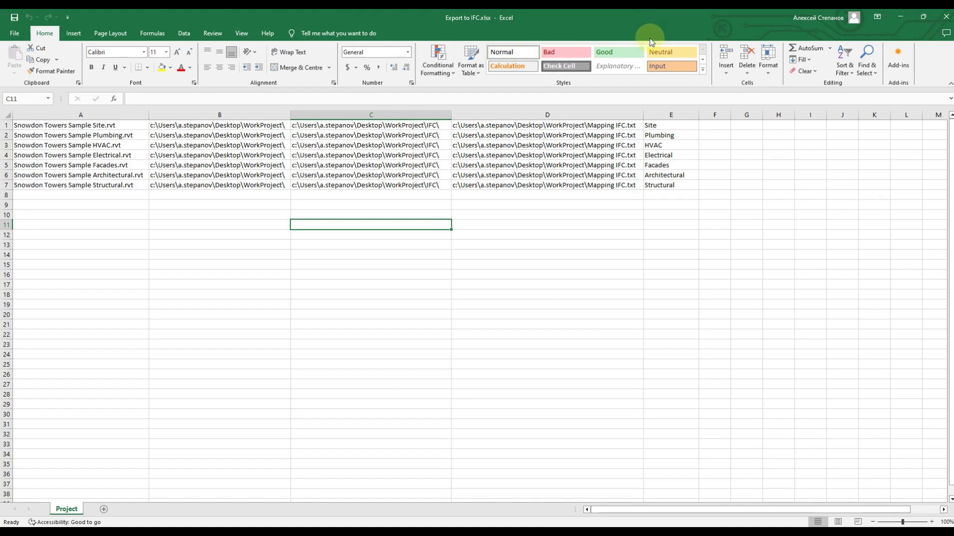
# Examine the model file names, source folders, IFC output folders and mapping file paths in columns A to D.
pyautogui.click(132, 112)
pyautogui.click(7, 125)
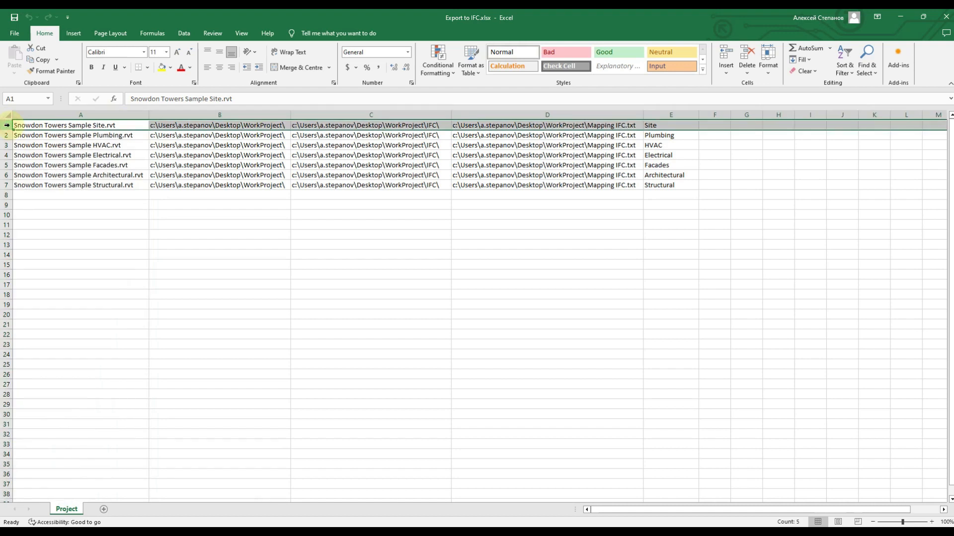
pyautogui.click(81, 113)
pyautogui.moveTo(82, 123); pyautogui.dragTo(79, 185)
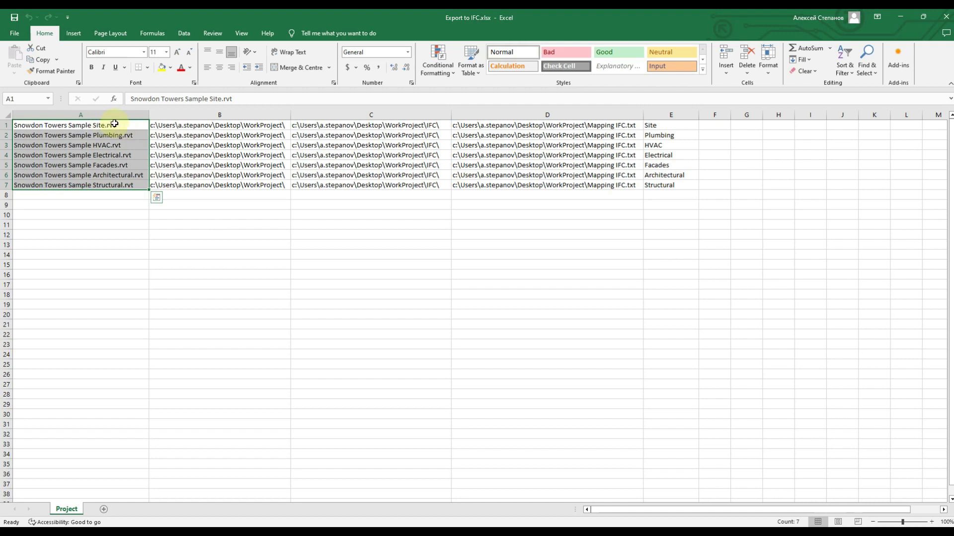
pyautogui.click(217, 114)
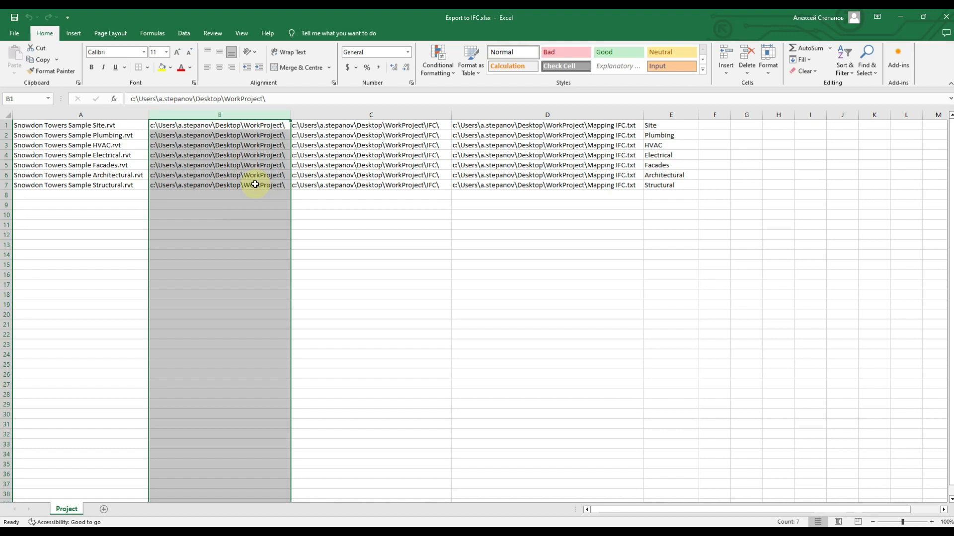
pyautogui.click(391, 115)
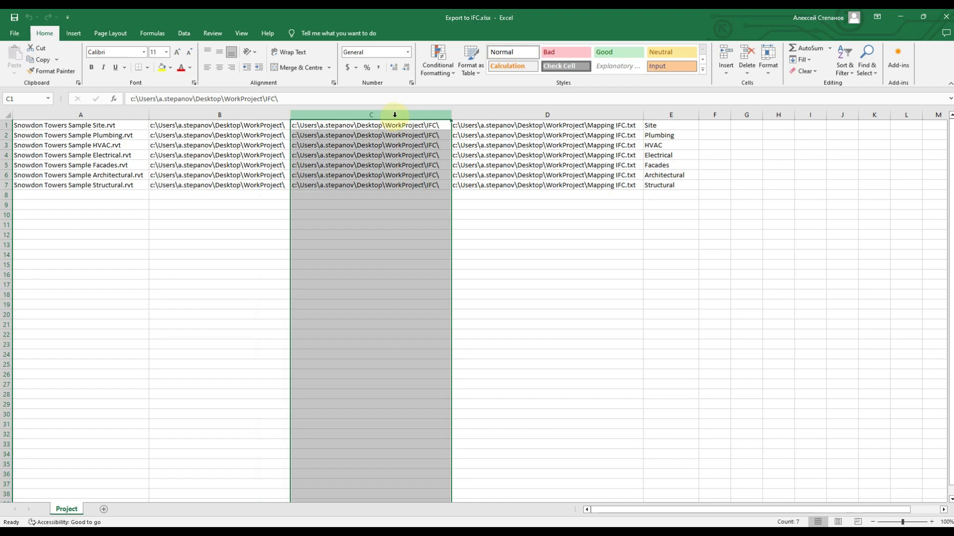
pyautogui.click(530, 114)
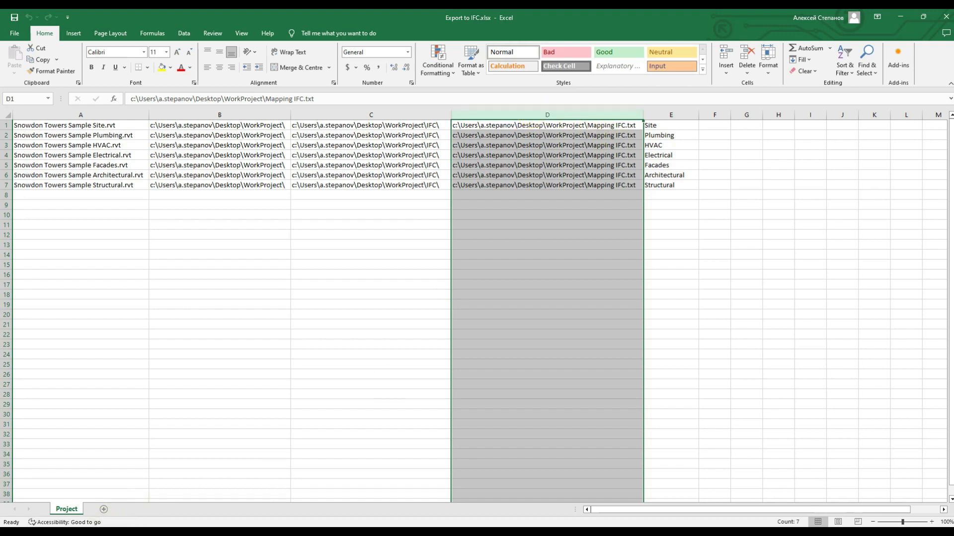
# Locate Mapping IFC.txt in the WorkProject folder in File Explorer and return to the workbook.
pyautogui.hotkey('alt', 'Tab')
pyautogui.click(343, 244)
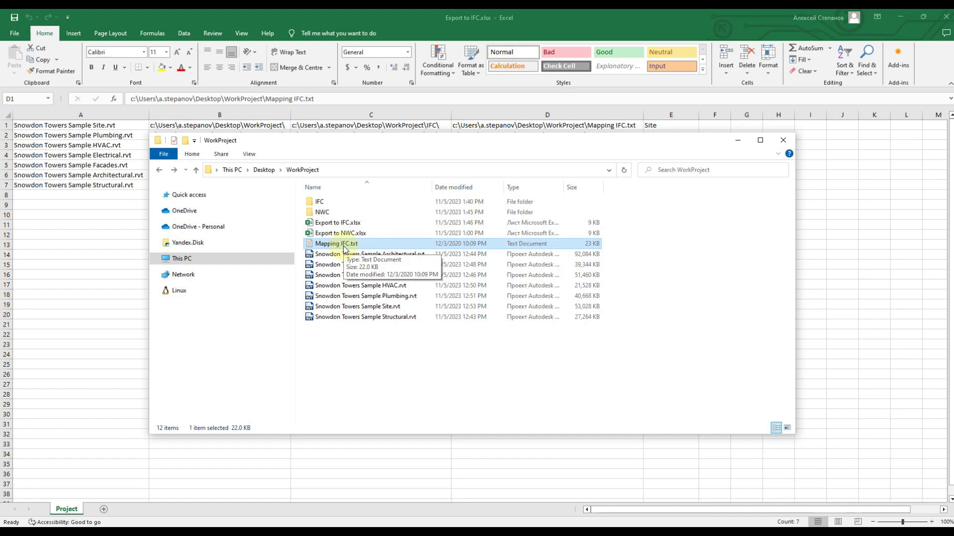
pyautogui.click(737, 140)
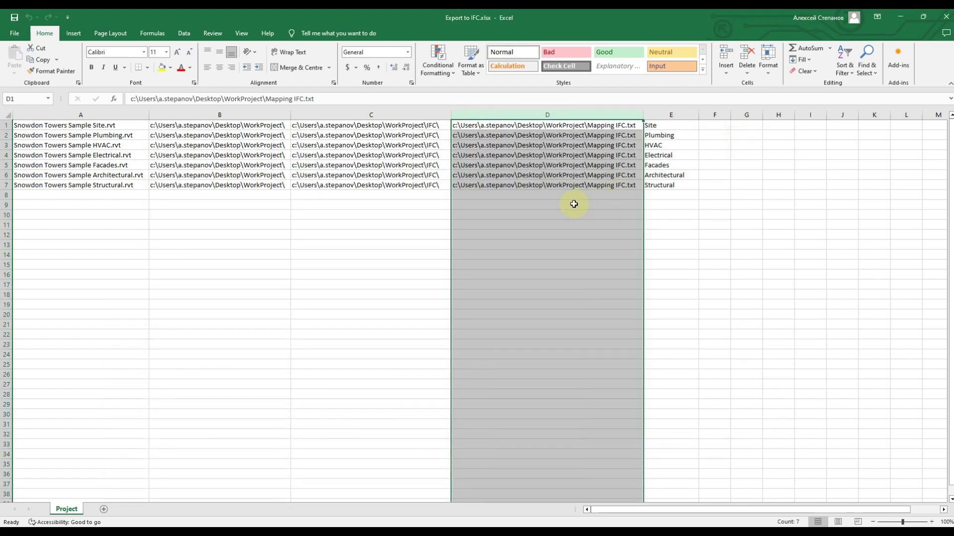
# Review the mapping file paths in column D and the names in column E, and close the workbook.
pyautogui.moveTo(79, 125); pyautogui.dragTo(529, 184)
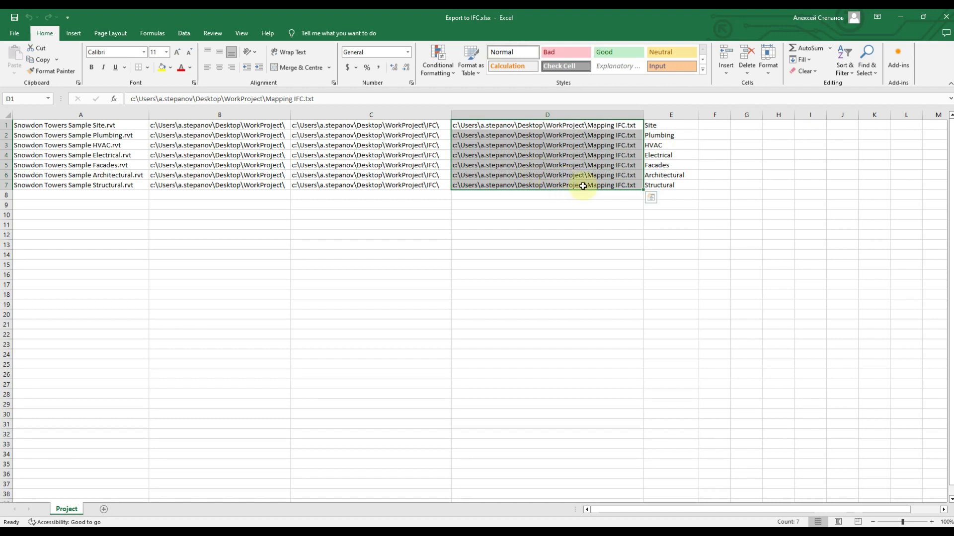
pyautogui.click(681, 114)
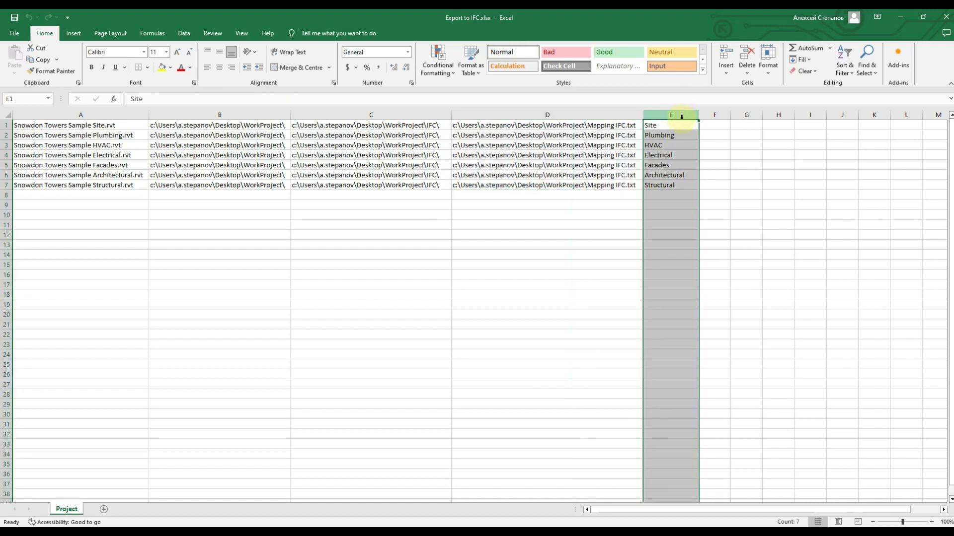
pyautogui.click(669, 199)
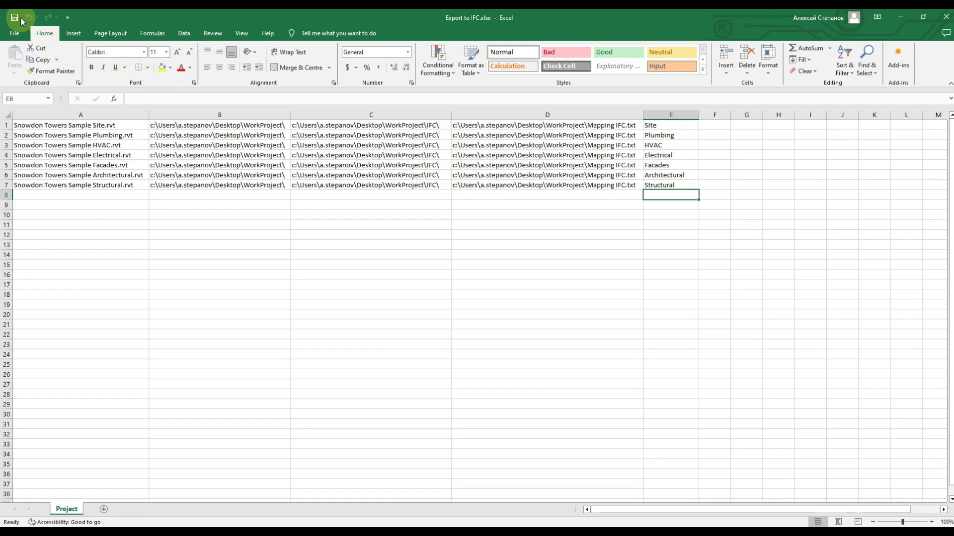
pyautogui.click(945, 18)
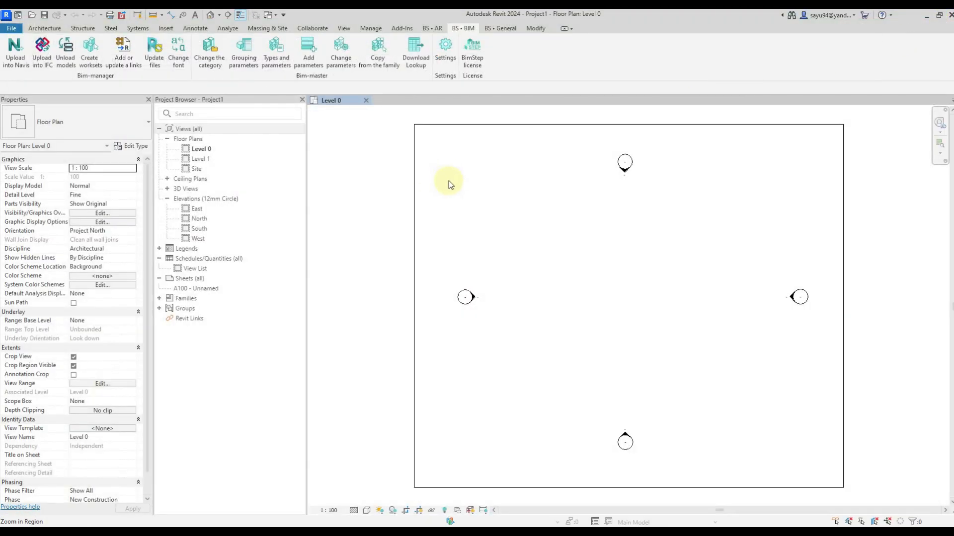
# Start Upload into IFC in Revit and load the model composition from Export to IFC.xlsx.
pyautogui.click(44, 56)
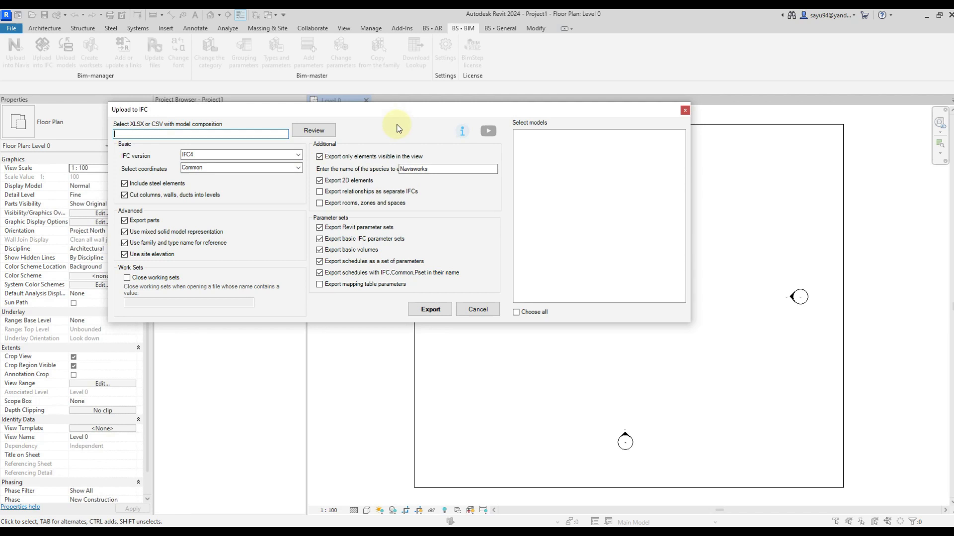
pyautogui.click(330, 135)
pyautogui.click(310, 213)
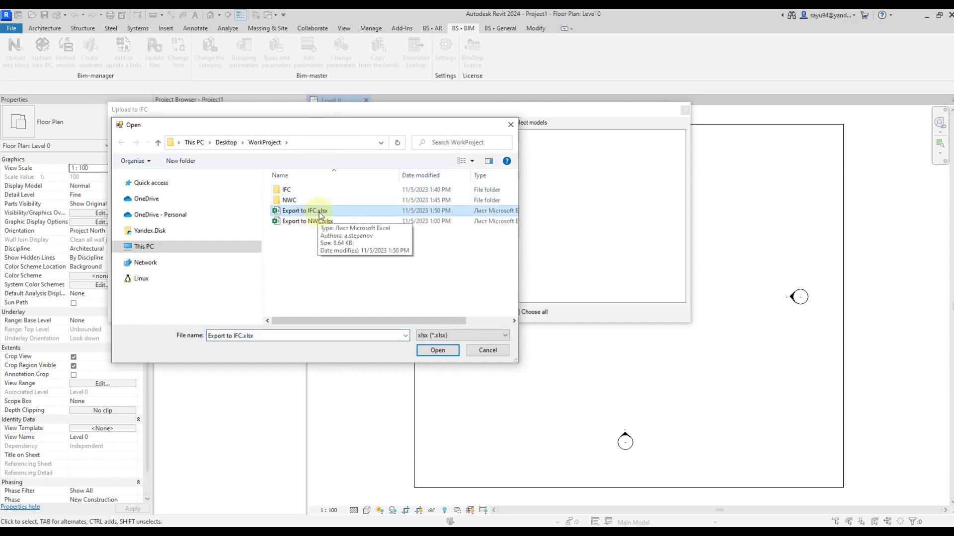
pyautogui.click(435, 351)
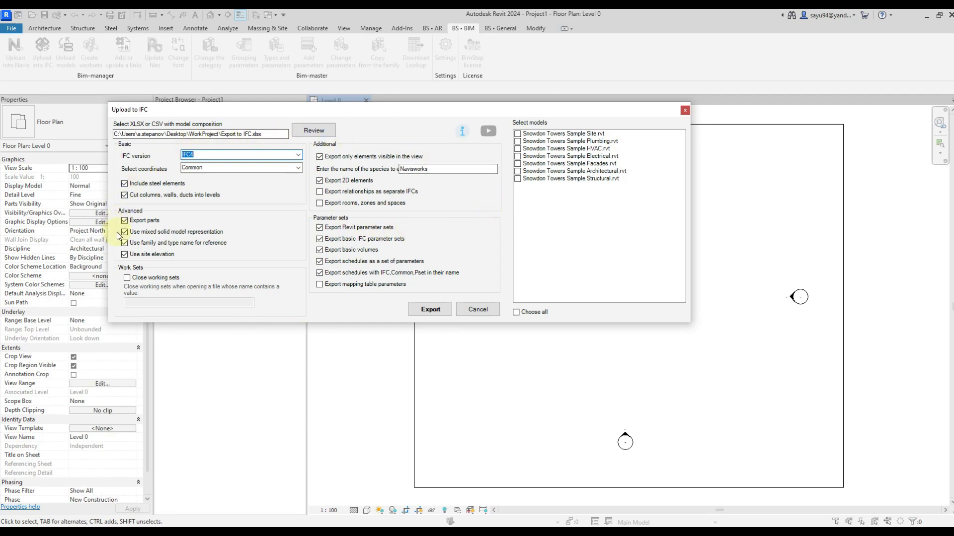
# Choose IFC4 as the IFC version and keep Common as the coordinates option.
pyautogui.click(298, 155)
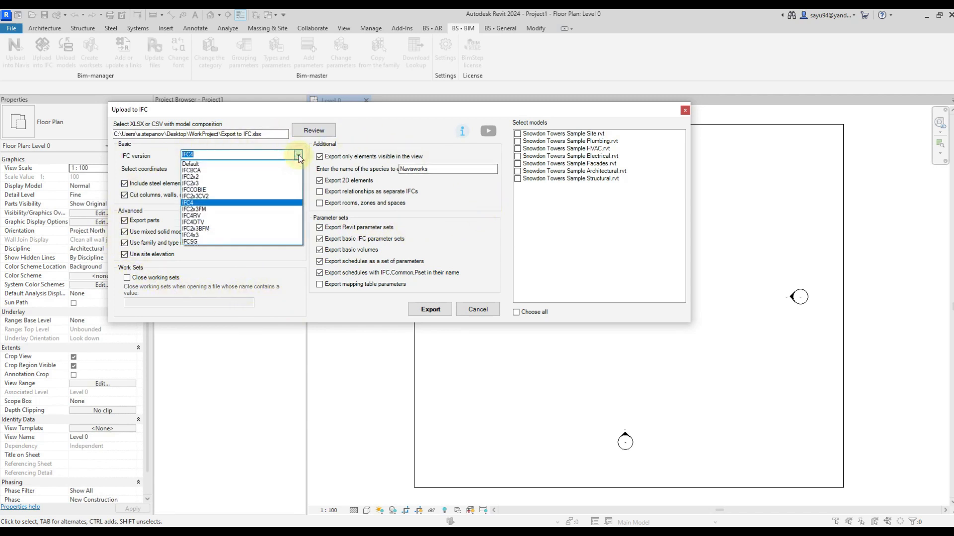
pyautogui.click(197, 204)
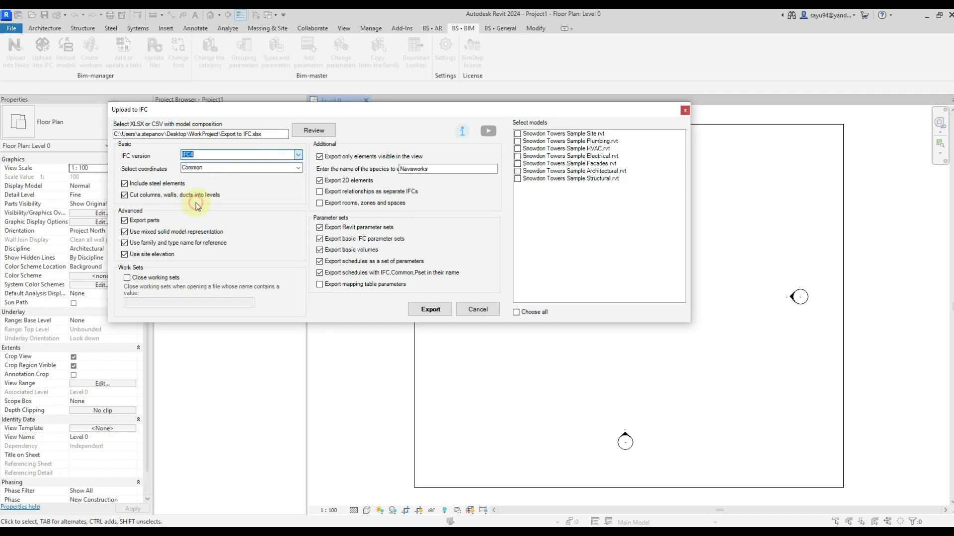
pyautogui.click(298, 168)
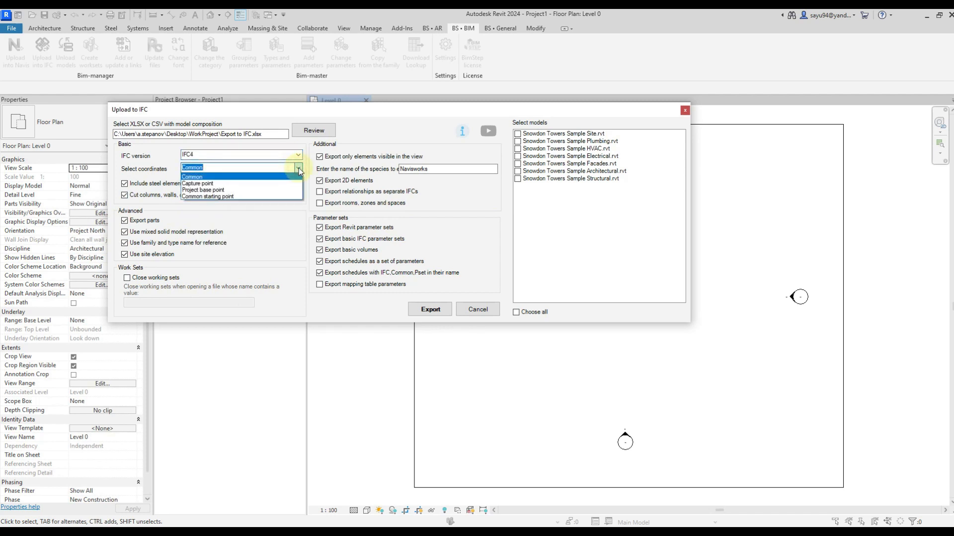
pyautogui.click(298, 170)
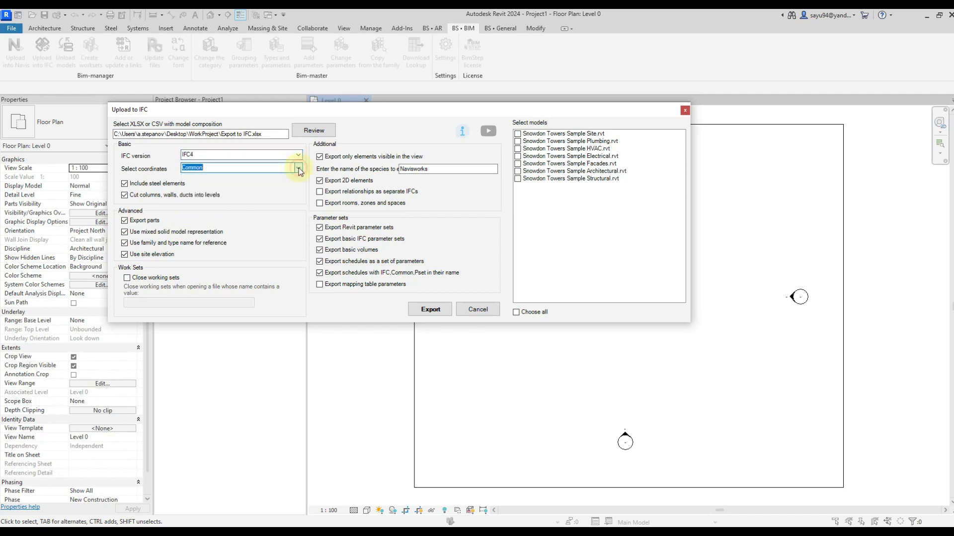
# Toggle steel elements, cutting into levels, mixed solid representation and family and type name reference off and back on.
pyautogui.click(136, 186)
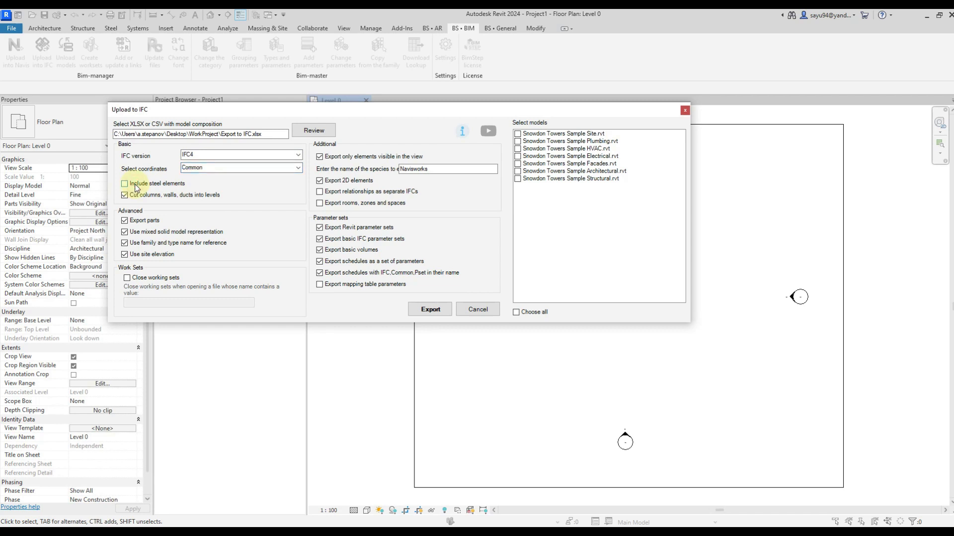
pyautogui.click(135, 184)
pyautogui.click(165, 196)
pyautogui.click(166, 198)
pyautogui.click(154, 234)
pyautogui.click(153, 234)
pyautogui.click(152, 245)
pyautogui.click(150, 244)
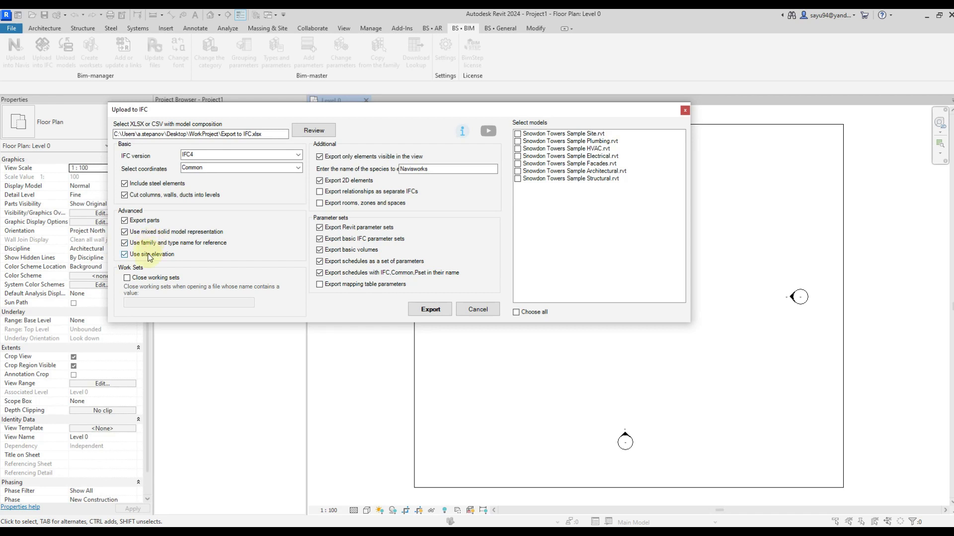
# Enable closing working sets and set the name filter value to Link.
pyautogui.click(152, 281)
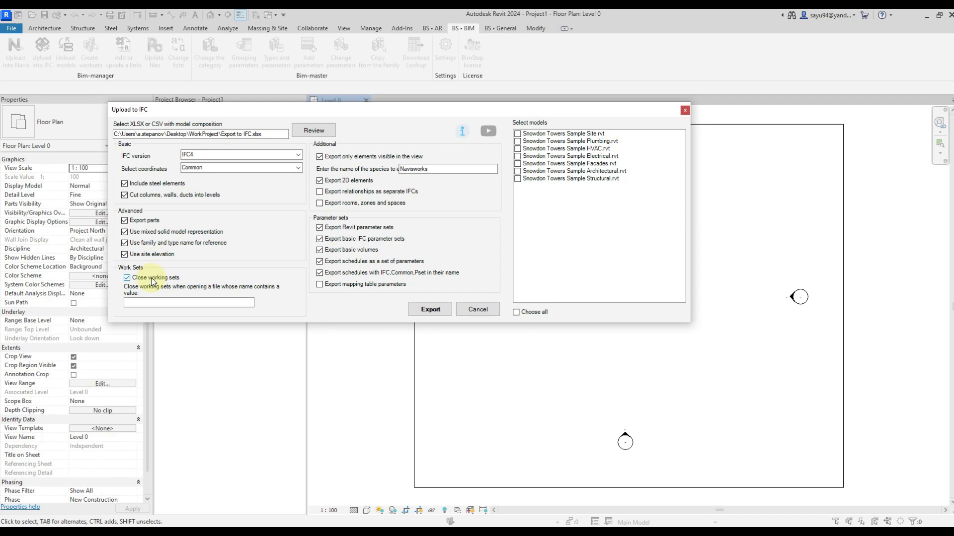
pyautogui.click(143, 303)
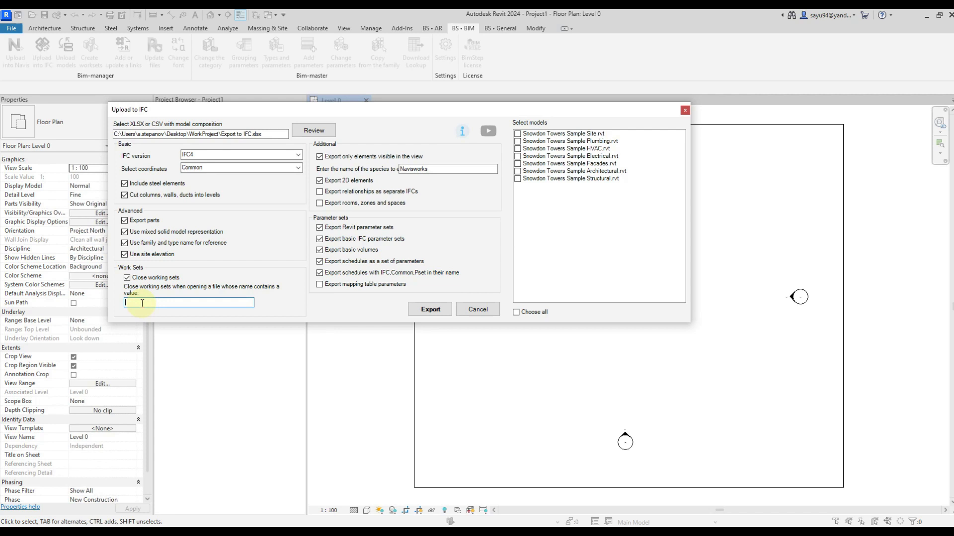
pyautogui.write('Link')
# Toggle the additional export options for visible elements, 2D elements, separate IFC relationships and rooms, restoring each one.
pyautogui.click(347, 160)
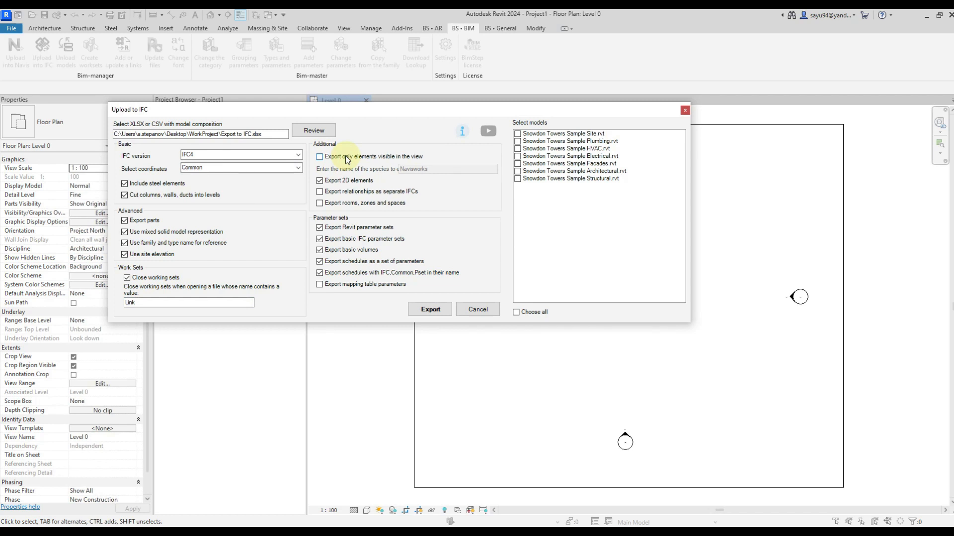
pyautogui.click(347, 158)
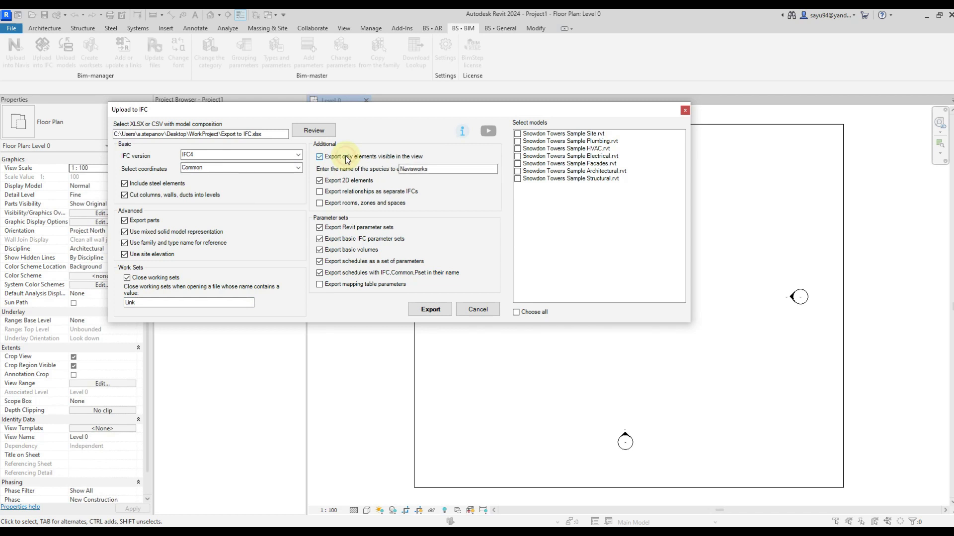
pyautogui.click(436, 169)
pyautogui.moveTo(436, 168); pyautogui.dragTo(392, 171)
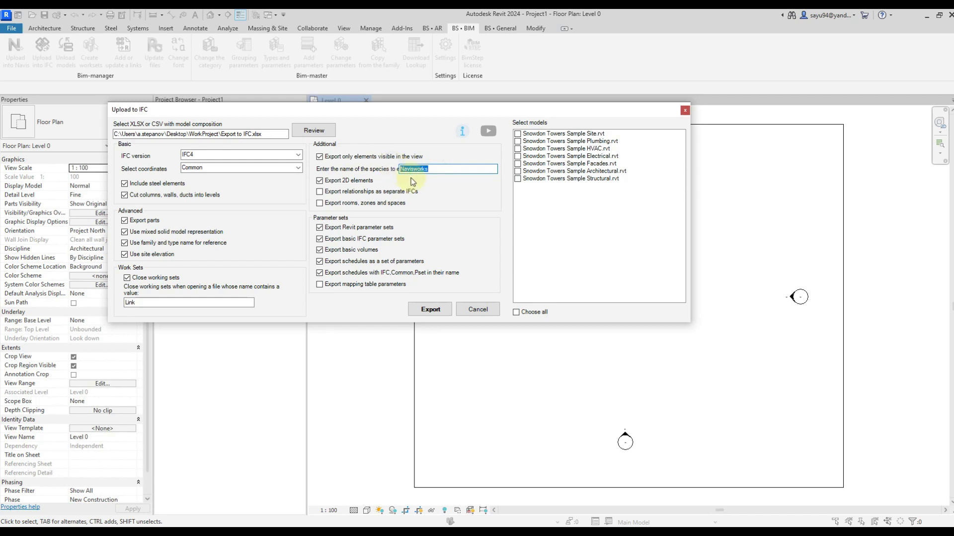
pyautogui.click(363, 182)
pyautogui.click(363, 182)
pyautogui.click(360, 194)
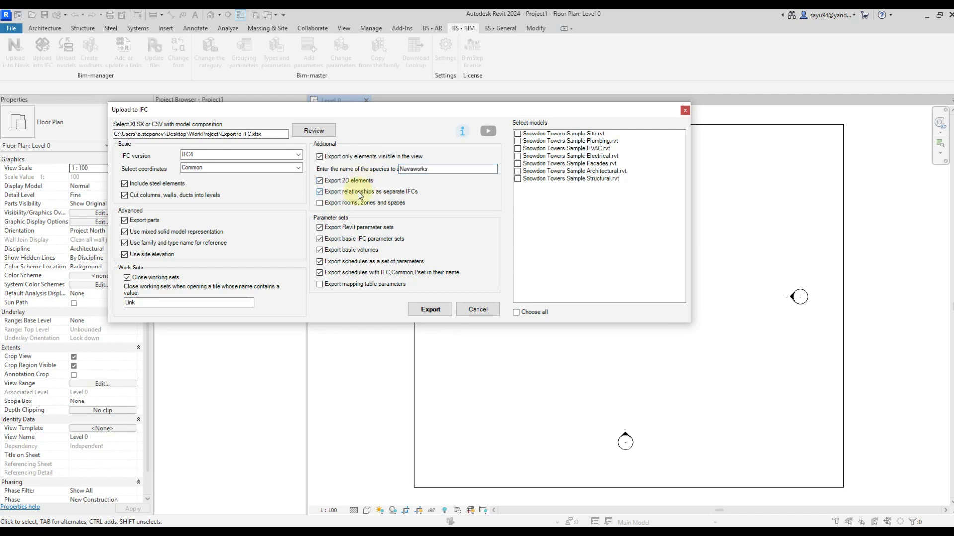
pyautogui.click(360, 194)
pyautogui.click(354, 204)
pyautogui.click(354, 204)
# Toggle the Revit parameter sets, basic IFC parameter sets and schedules as parameter sets off and back on.
pyautogui.click(373, 231)
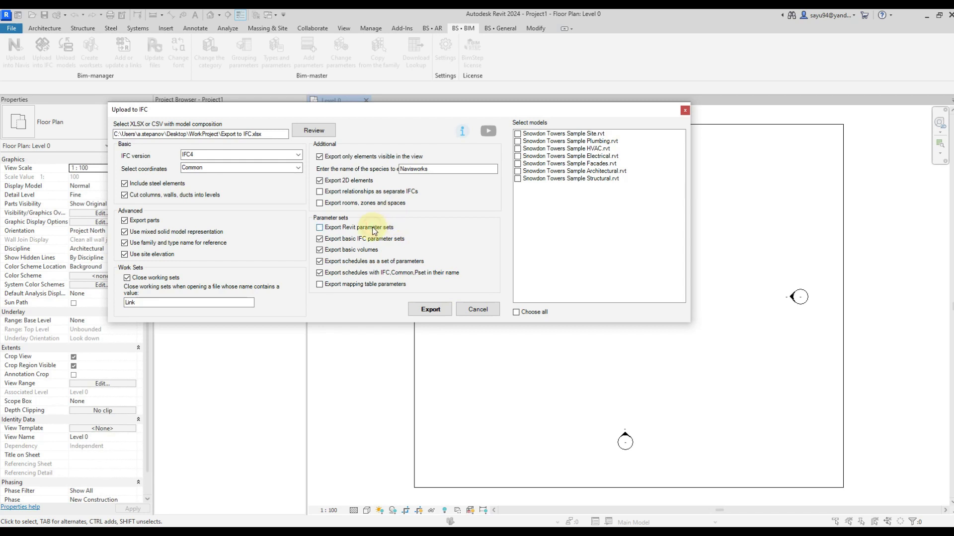
pyautogui.click(374, 230)
pyautogui.click(376, 242)
pyautogui.click(376, 242)
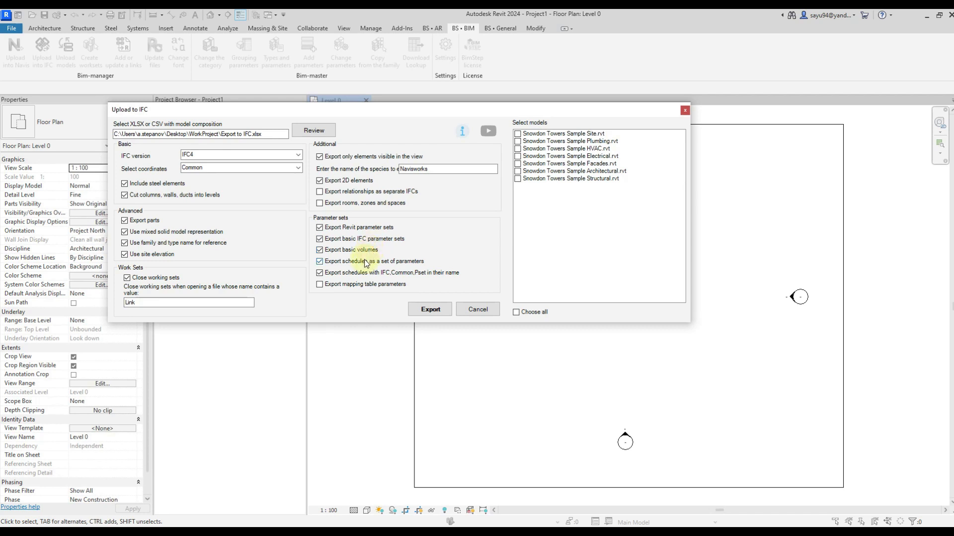
pyautogui.click(365, 262)
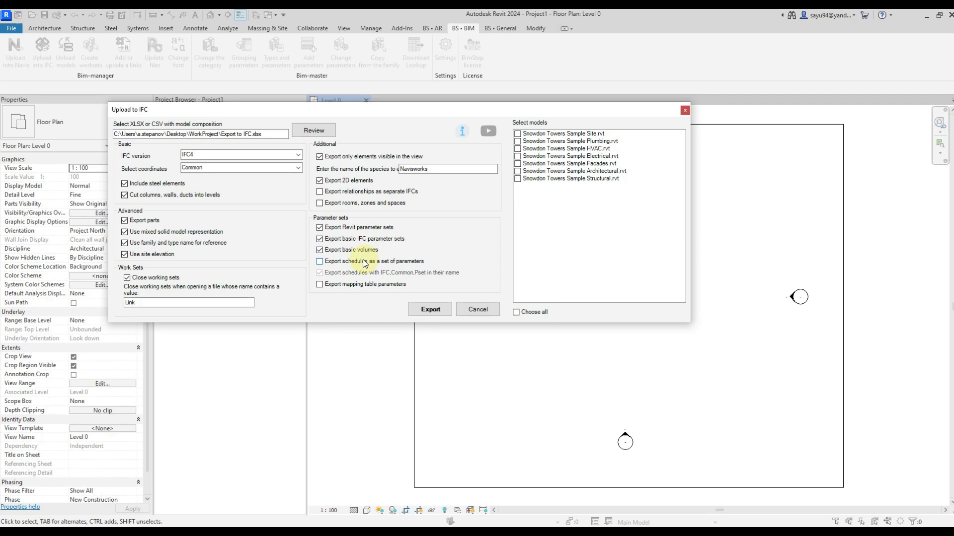
pyautogui.click(366, 262)
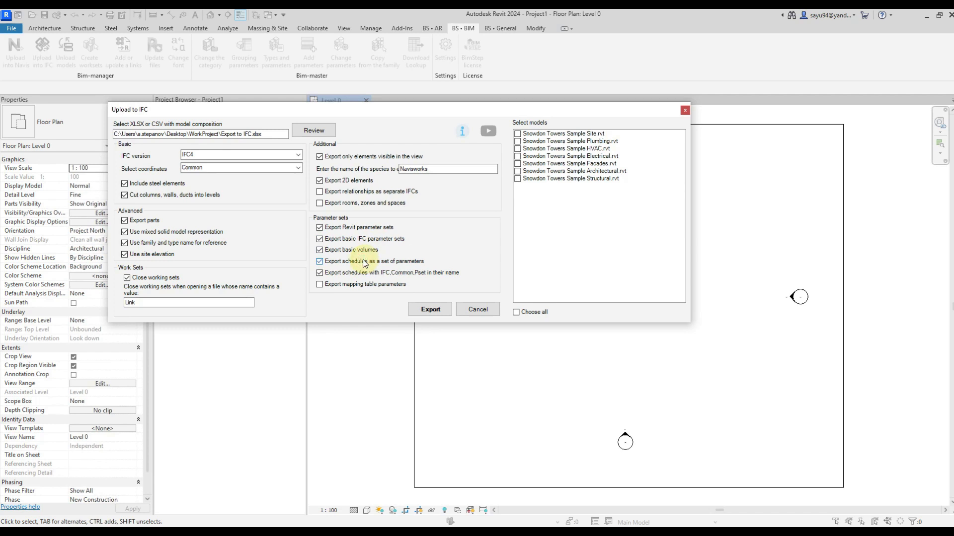
# Toggle the options for exporting schedules as parameter sets and schedules with IFC, Common or Pset in their name, restoring each one.
pyautogui.click(364, 263)
pyautogui.click(364, 264)
pyautogui.click(364, 275)
pyautogui.click(418, 277)
# Enable exporting the mapping table parameters and run the IFC export for all listed Snowdon Towers models.
pyautogui.click(386, 290)
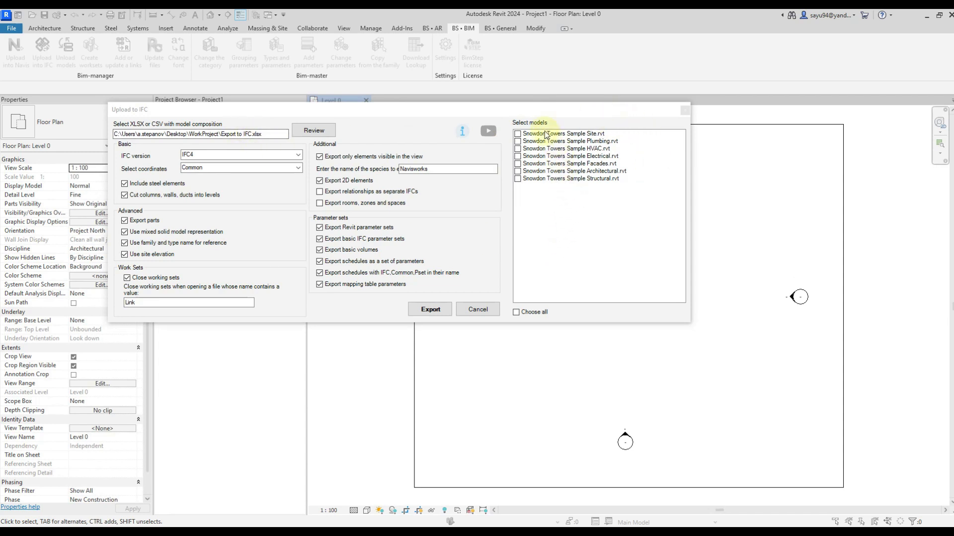
pyautogui.click(545, 313)
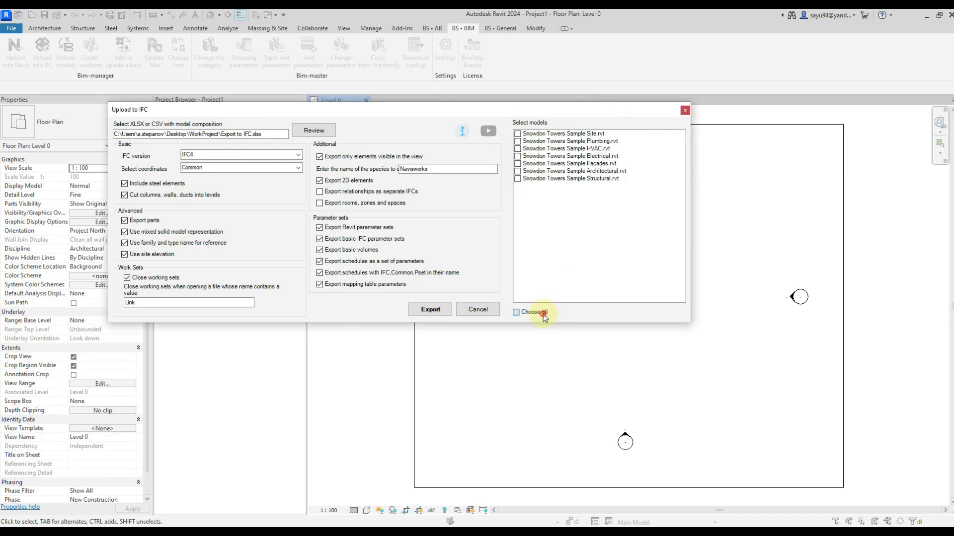
pyautogui.click(432, 309)
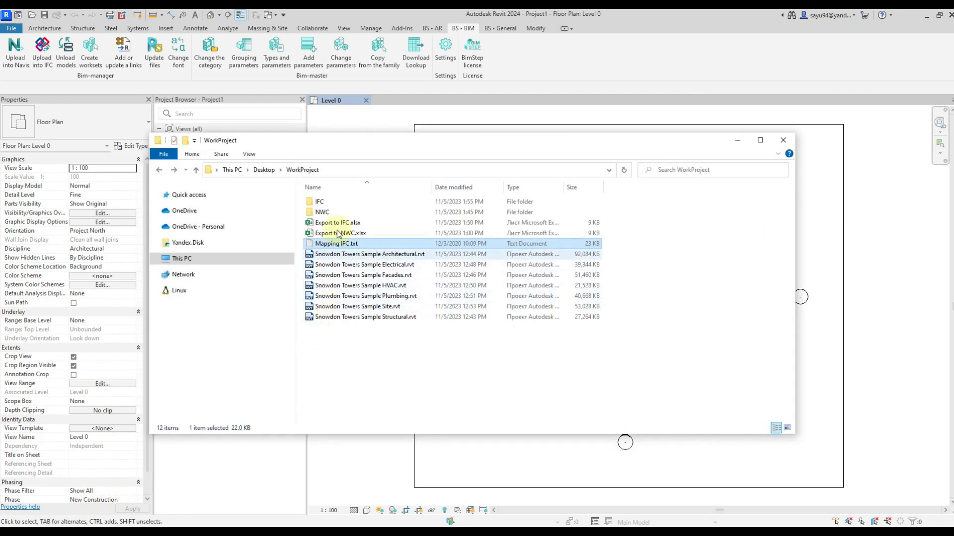
# Check the exported files in the IFC subfolder of WorkProject and return to the WorkProject folder.
pyautogui.doubleClick(326, 202)
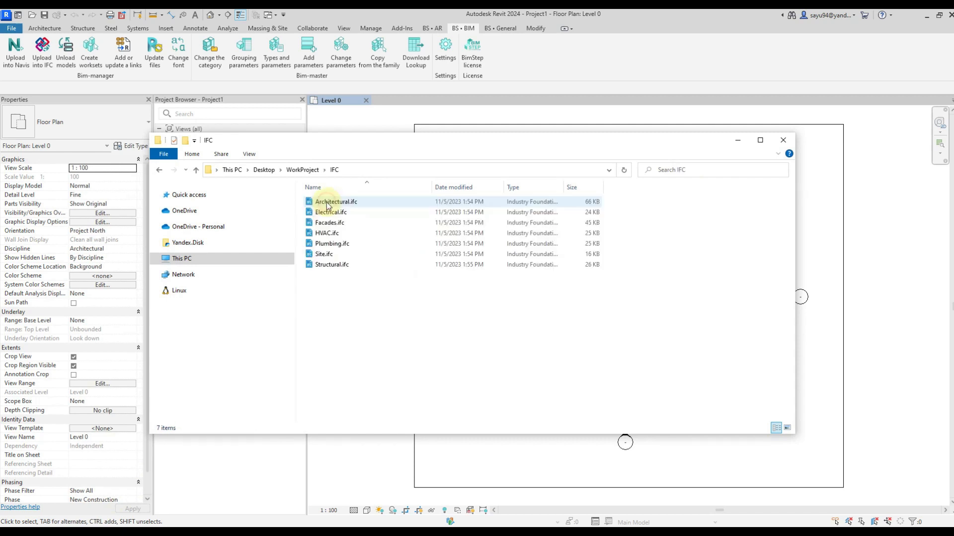
pyautogui.moveTo(376, 318); pyautogui.dragTo(326, 204)
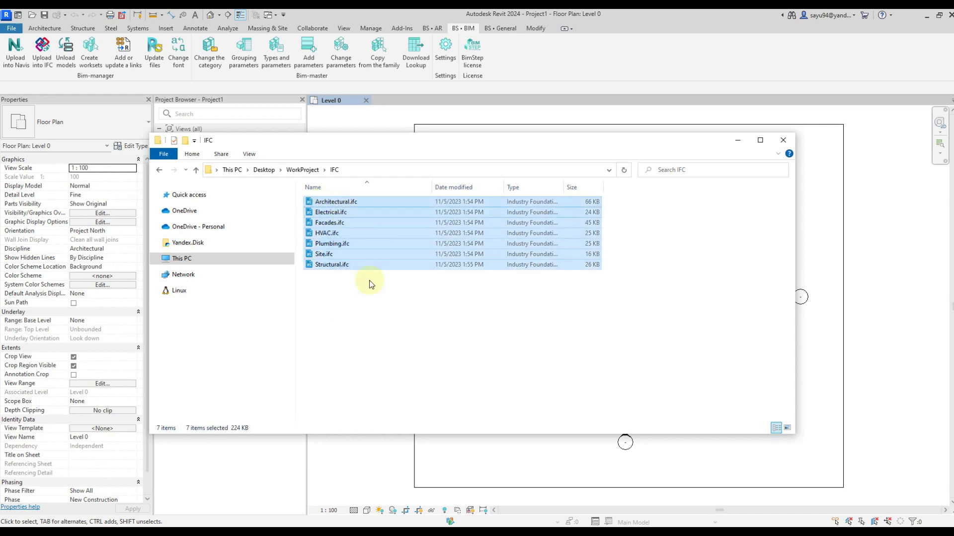
pyautogui.click(374, 319)
pyautogui.hotkey('alt', 'Left')
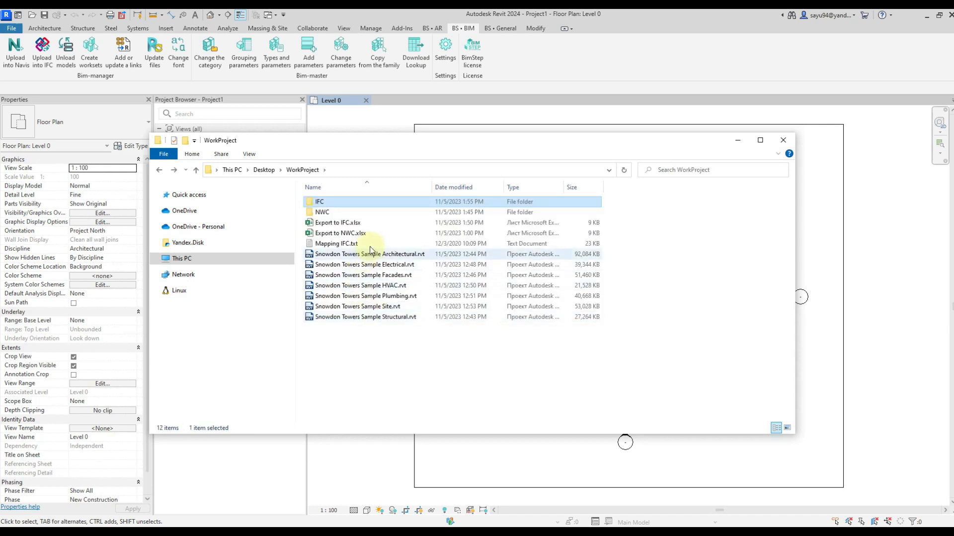
pyautogui.click(388, 356)
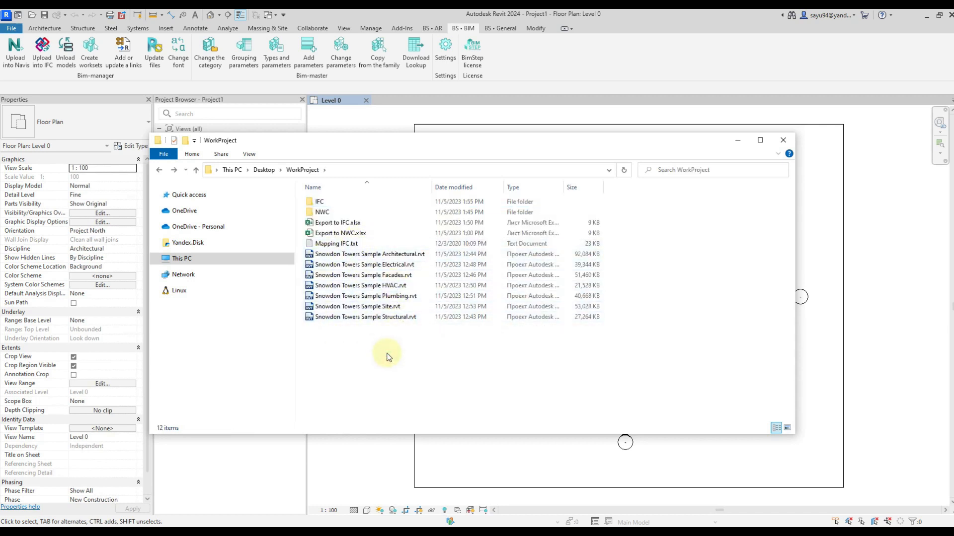